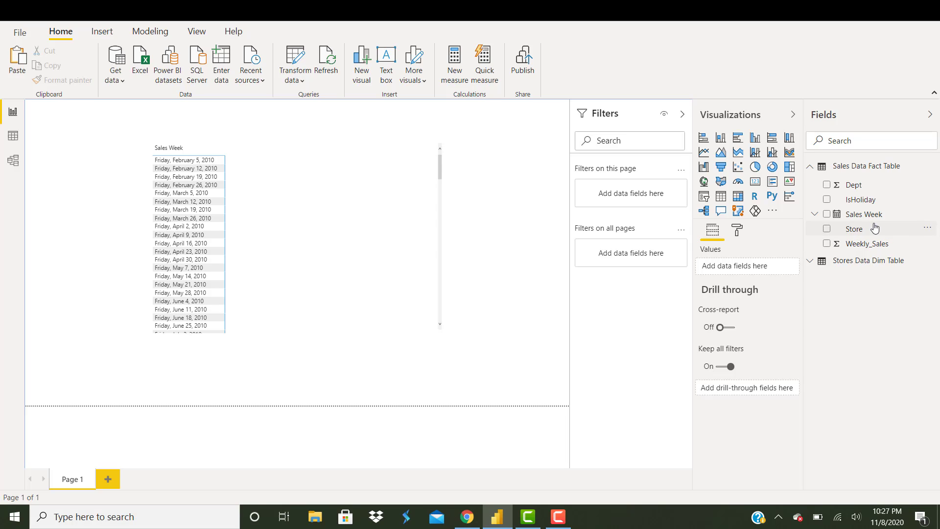
Start a new measure in Sales Data Fact Table named Weekly Sales Sum that uses the SUM function
left_click(867, 244)
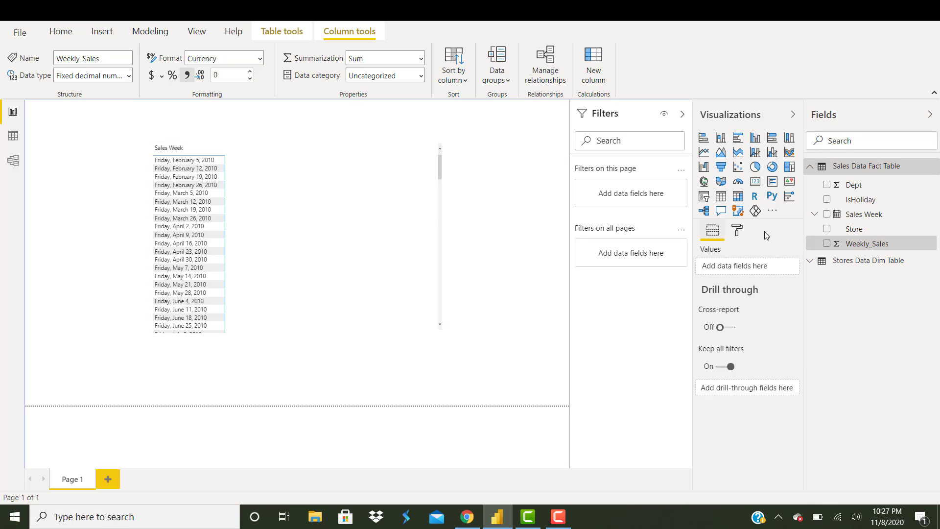
left_click(286, 33)
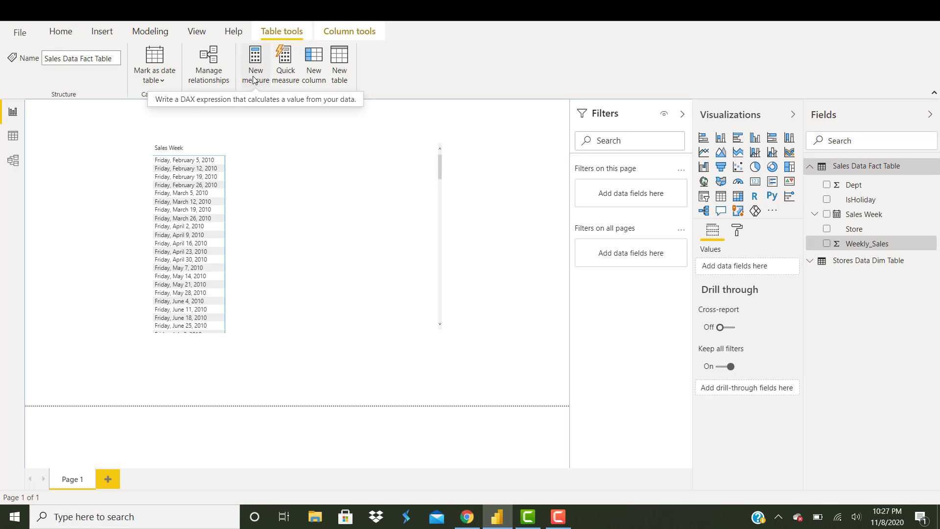
left_click(254, 79)
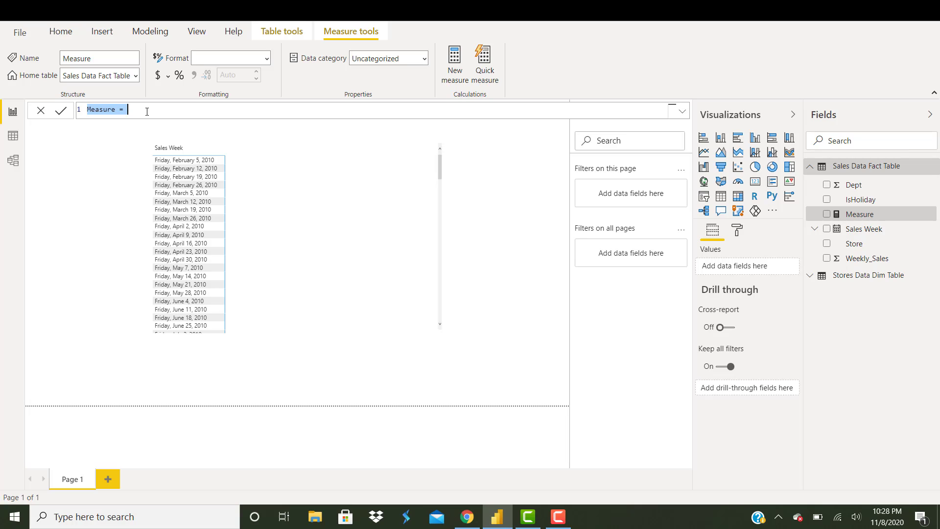
key("BackSpace")
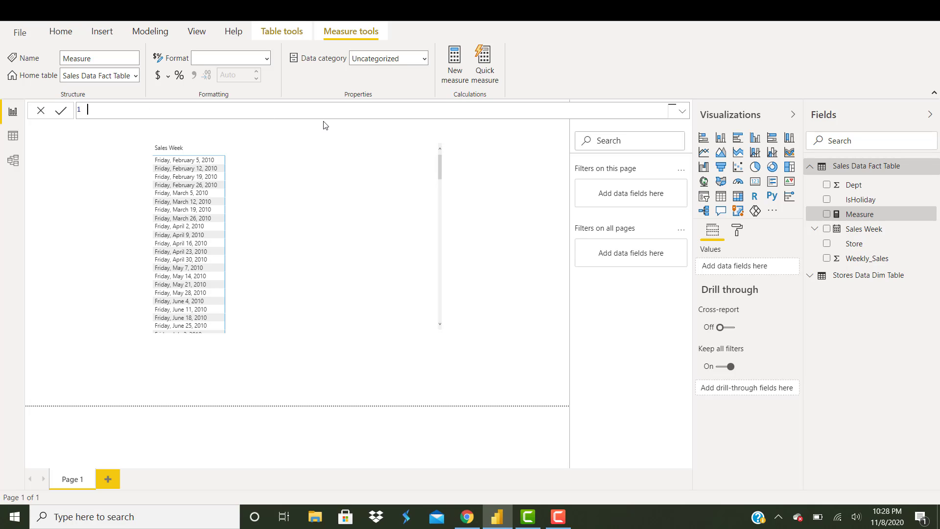
type("Weekly Sales Sum = su")
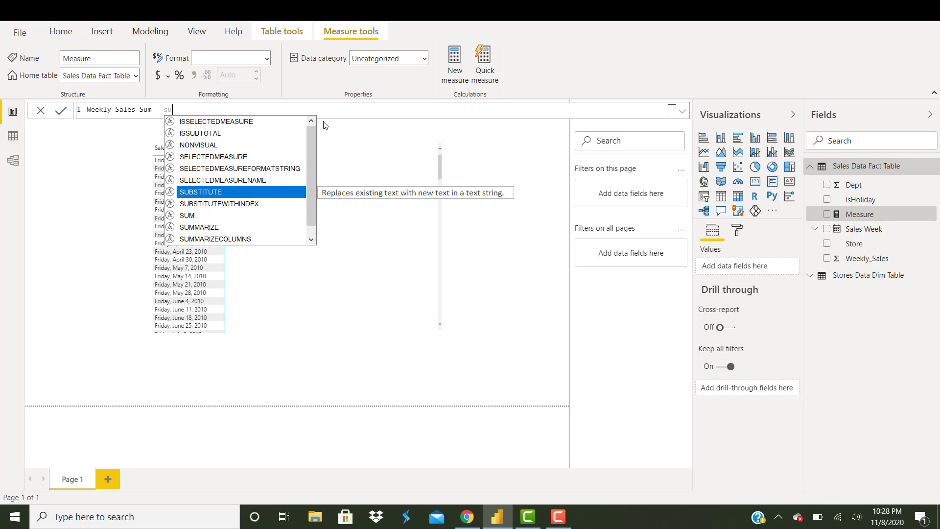
scroll(262, 169, "down", 1)
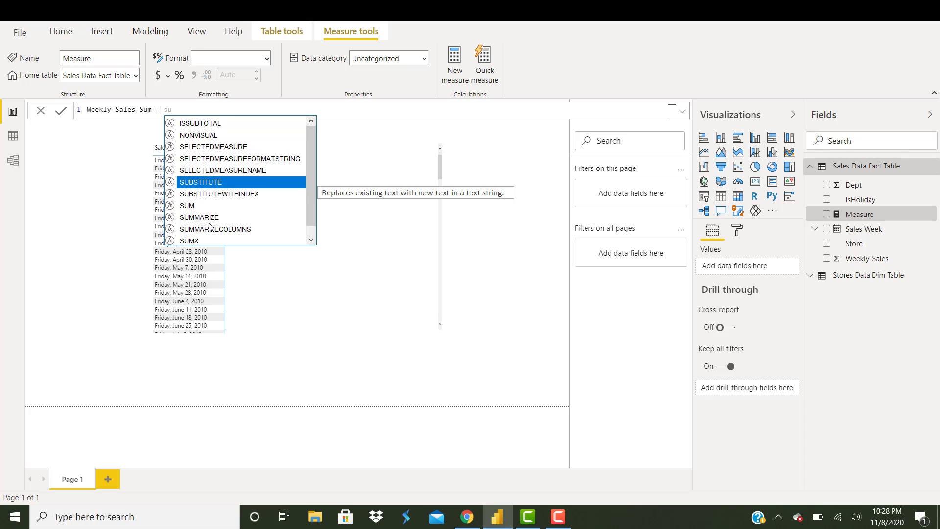
scroll(210, 226, "up", 1)
scroll(210, 225, "down", 1)
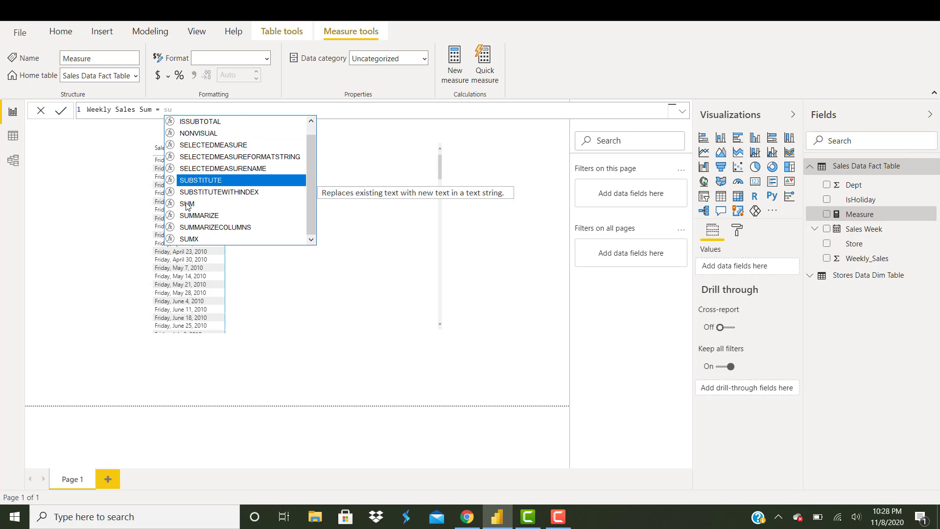
double_click(196, 207)
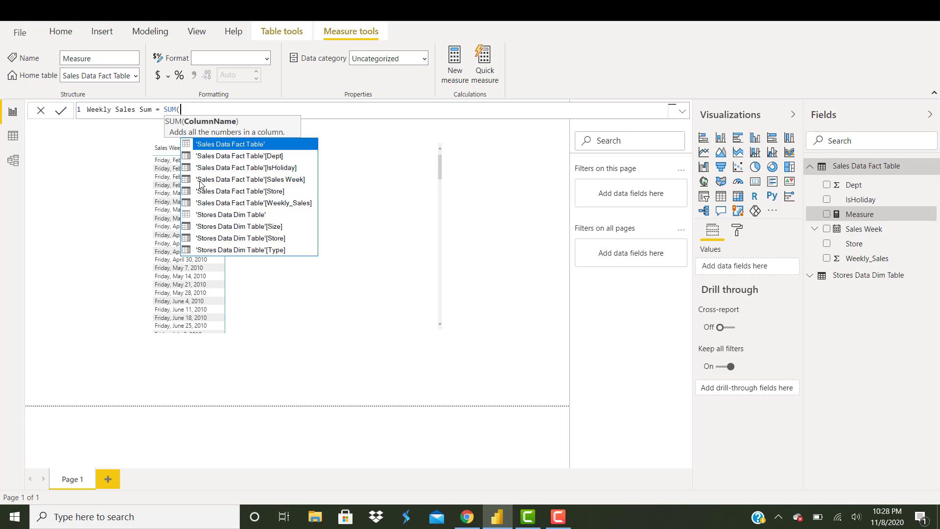
Complete the SUM formula with the 'Sales Data Fact Table'[Weekly_Sales] column as its argument and commit the measure
left_click(277, 183)
left_click(278, 184)
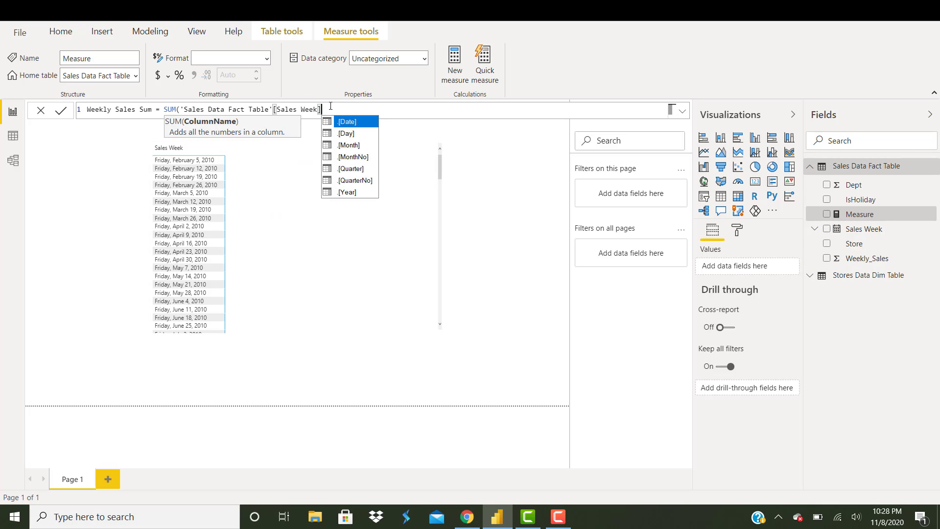
left_click_drag(322, 109, 303, 109)
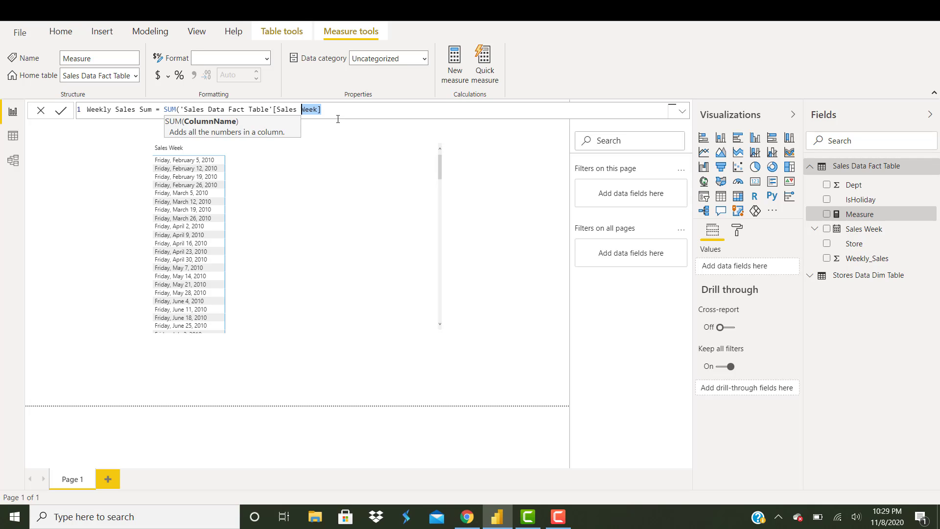
key("BackSpace")
key("BackSpace")
key("BackSpace")
key("BackSpace")
key("BackSpace")
key("BackSpace")
key("BackSpace")
type("we")
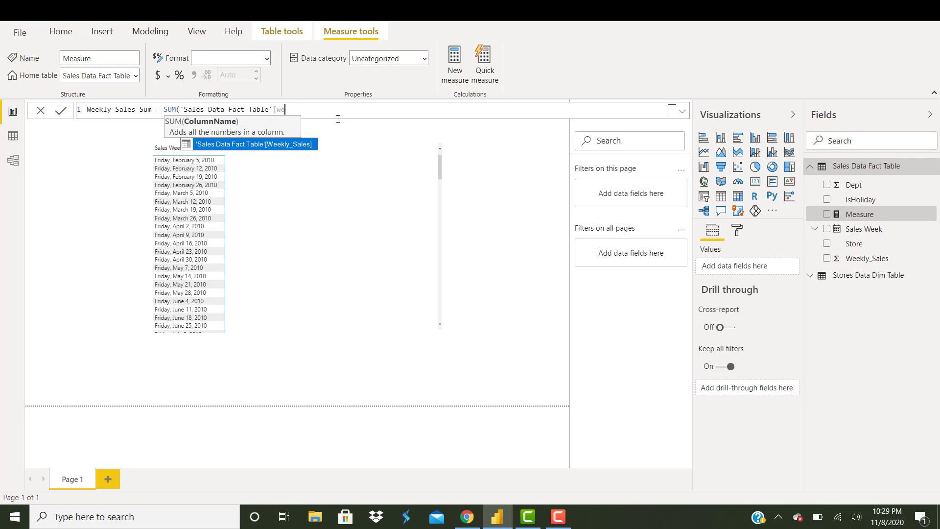
type("ekl")
key("Tab")
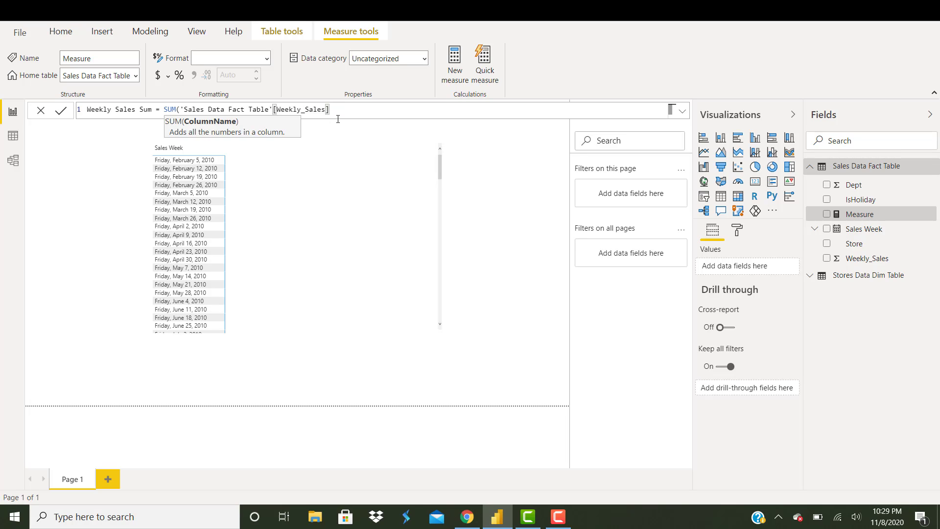
type(")")
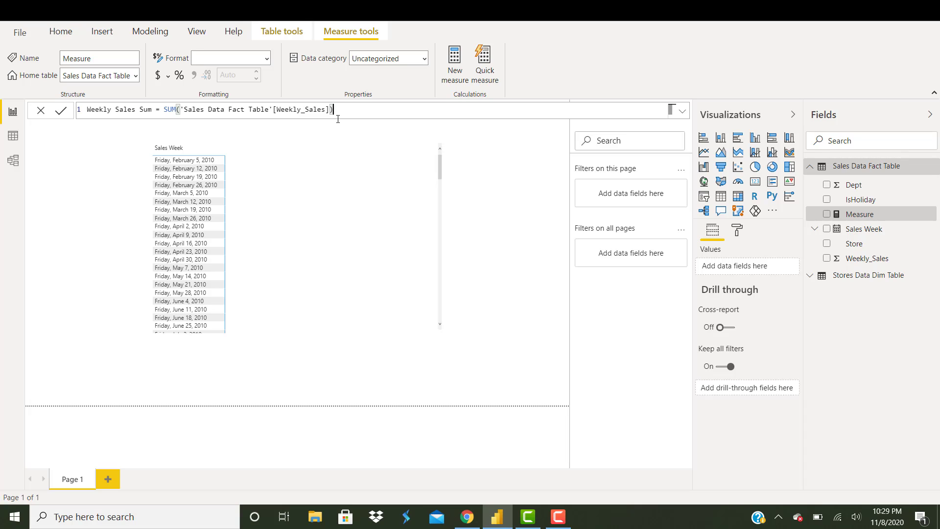
key("Return")
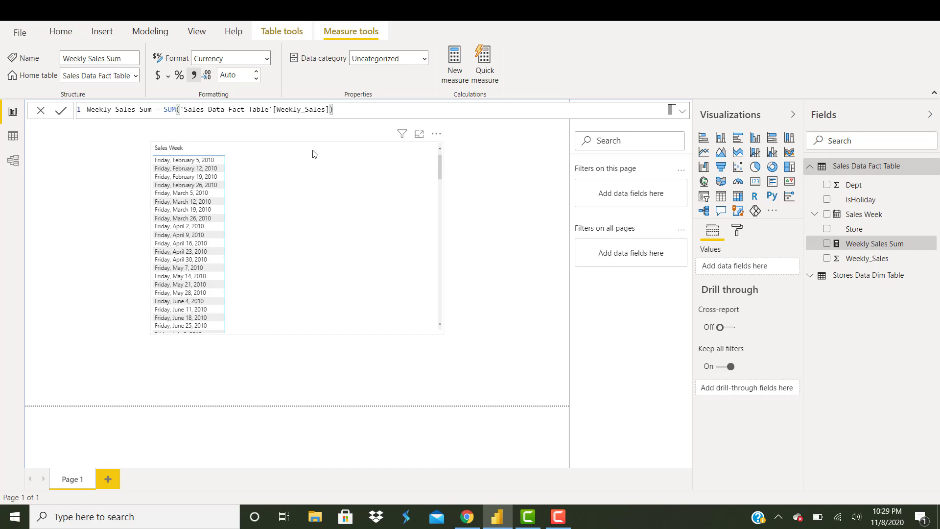
Add the Weekly Sales Sum measure to the values of the Sales Week matrix and look through its rows
left_click(413, 211)
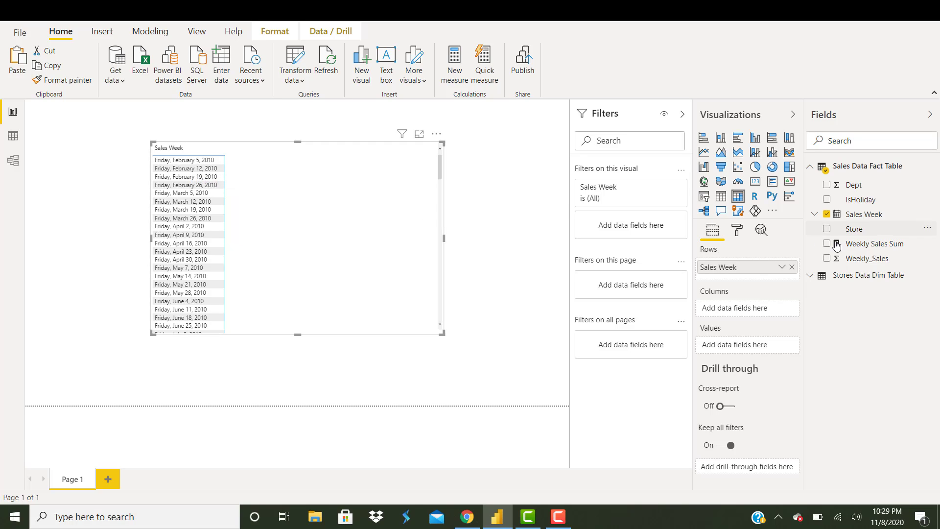
left_click_drag(887, 243, 773, 349)
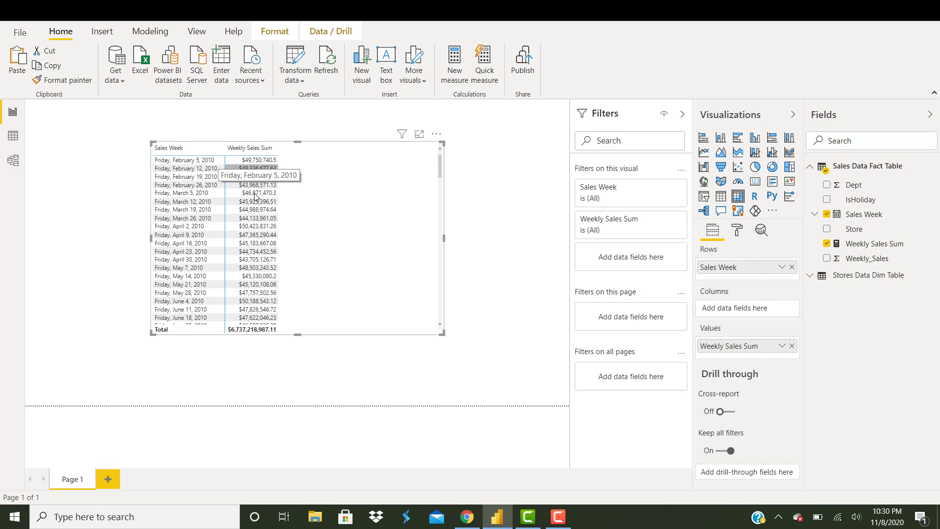
scroll(288, 215, "down", 1)
scroll(288, 216, "down", 3)
scroll(288, 215, "up", 3)
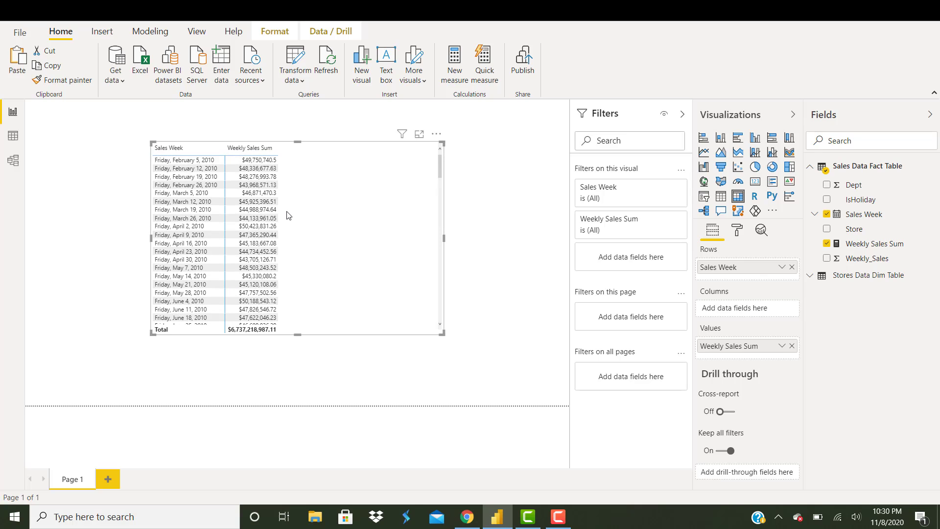
left_click(234, 172)
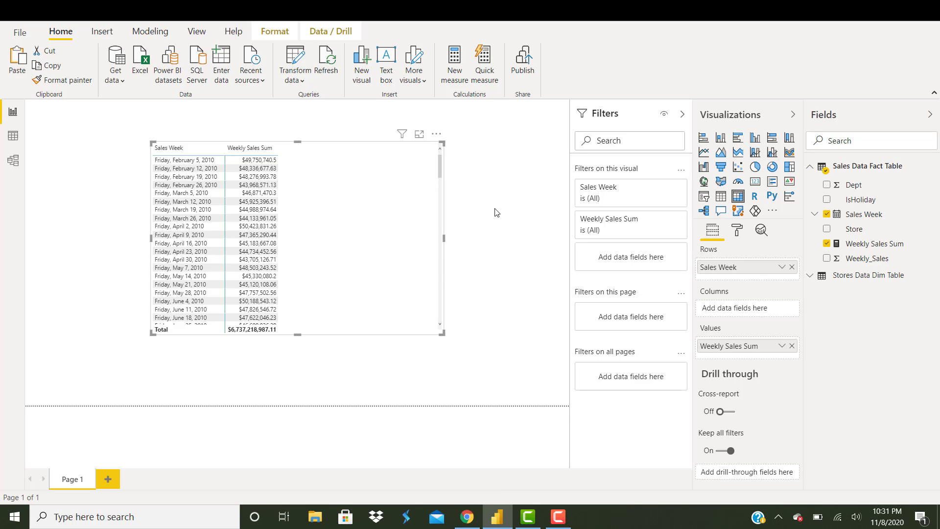
Start another measure in Sales Data Fact Table named Weekly Sale Sum - Store 1 that uses the SUMX function
left_click(879, 234)
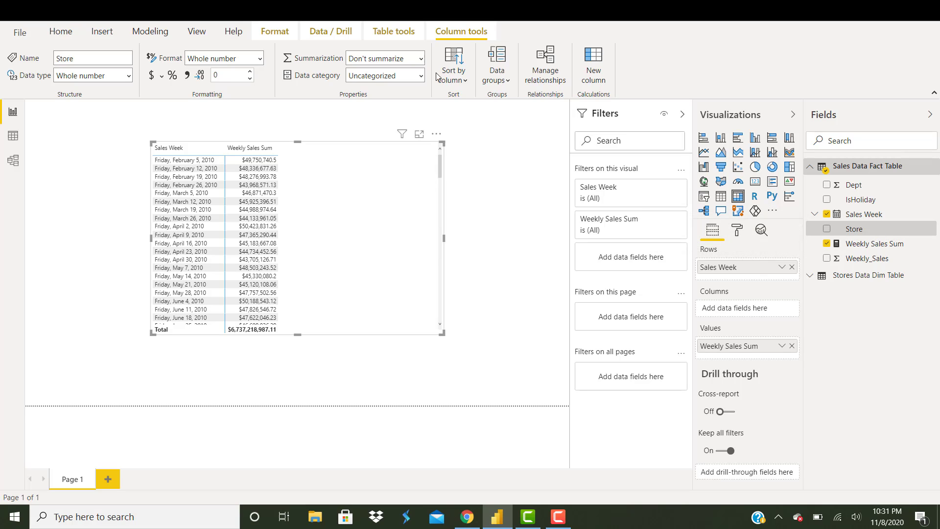
left_click(395, 31)
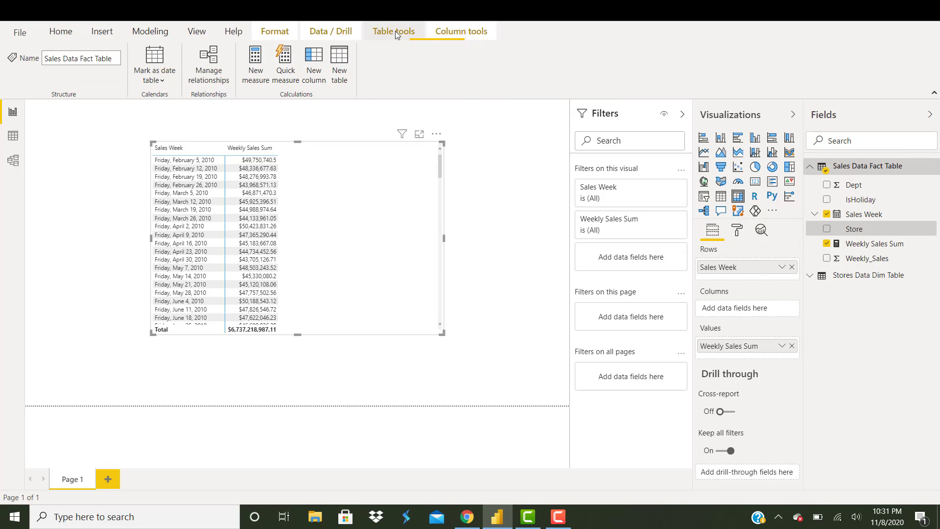
left_click(254, 64)
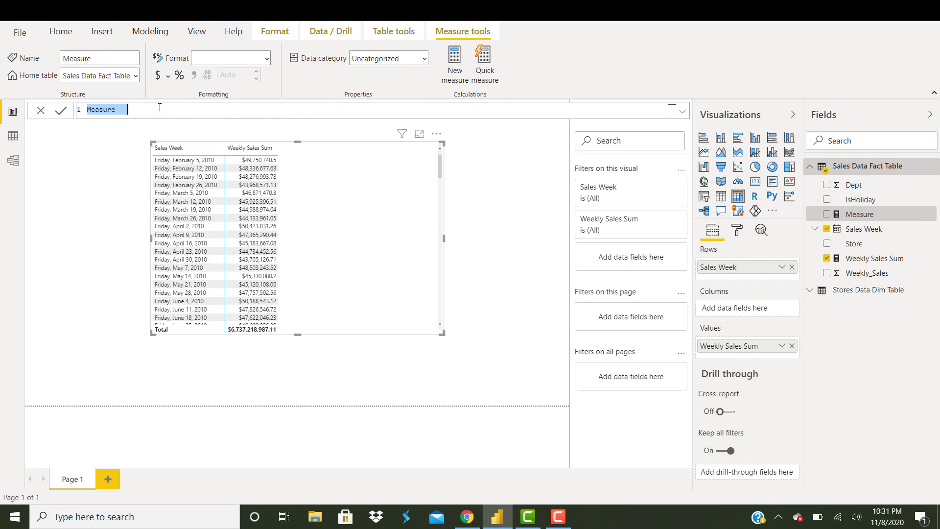
key("BackSpace")
type("Week")
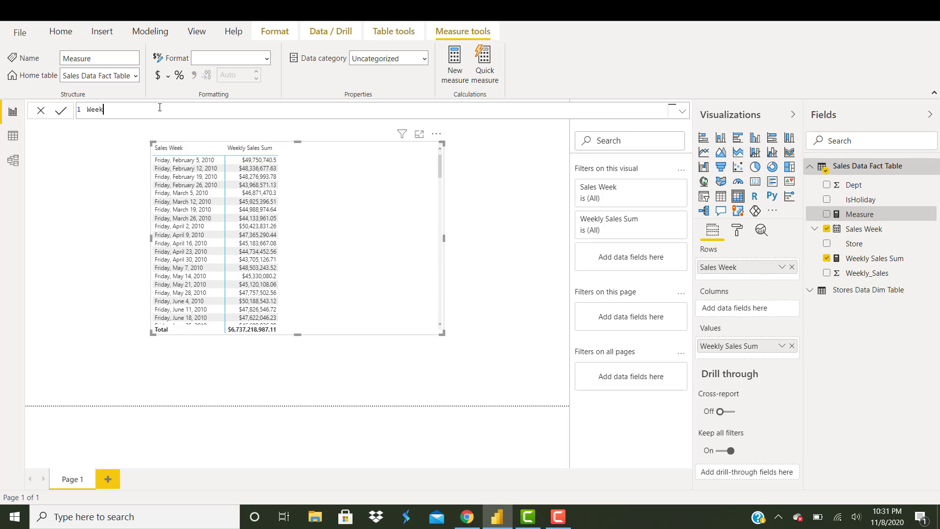
type("ly Sale Sum - Store 1 = sum")
key("Down")
key("Down")
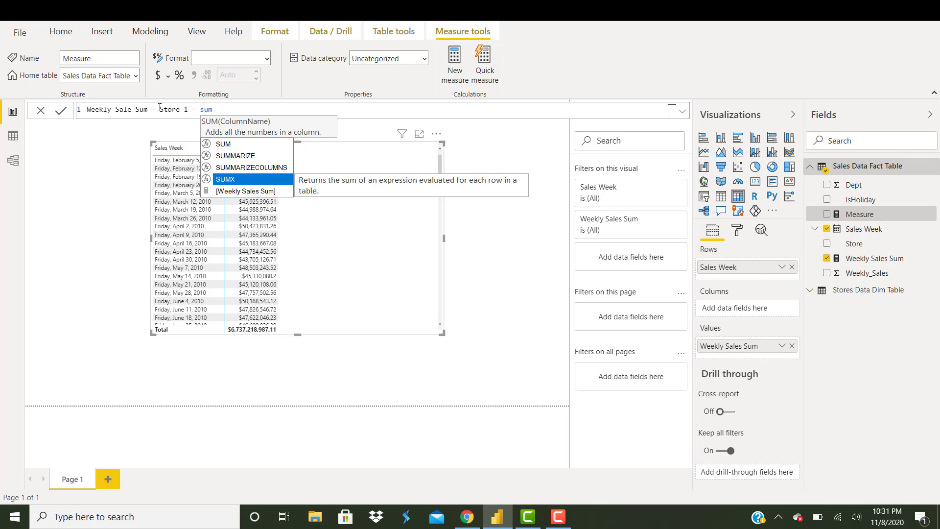
key("Tab")
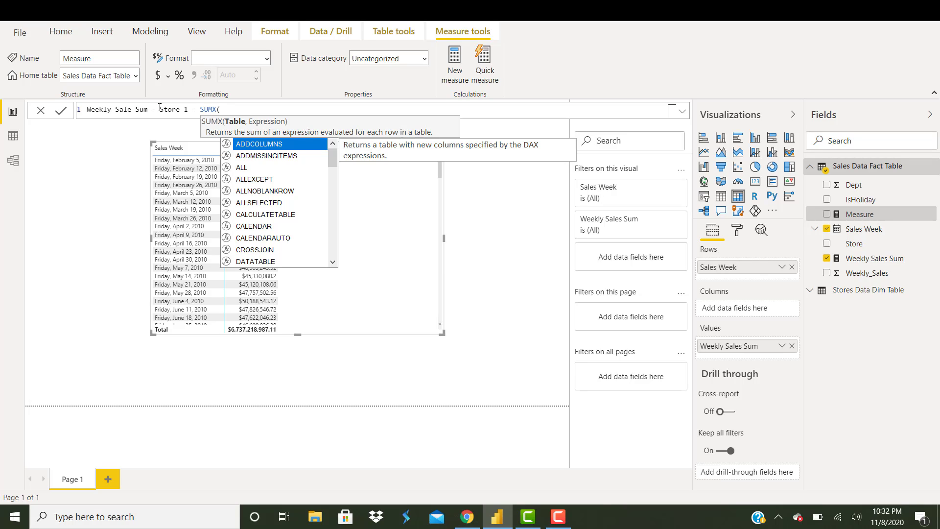
Enter FILTER('Sales Data Fact Table', 'Sales Data Fact Table'[Store] = 1) as the table argument of SUMX
type("FILTER(")
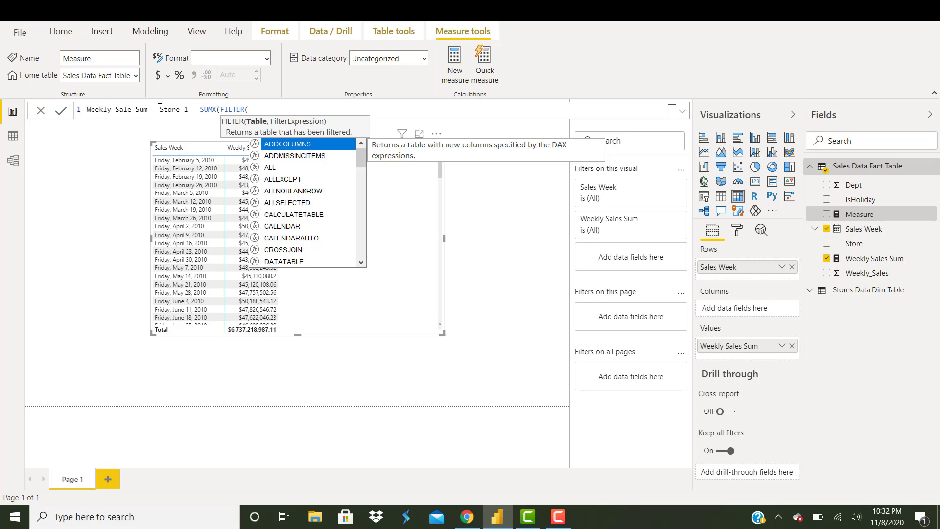
type("sales")
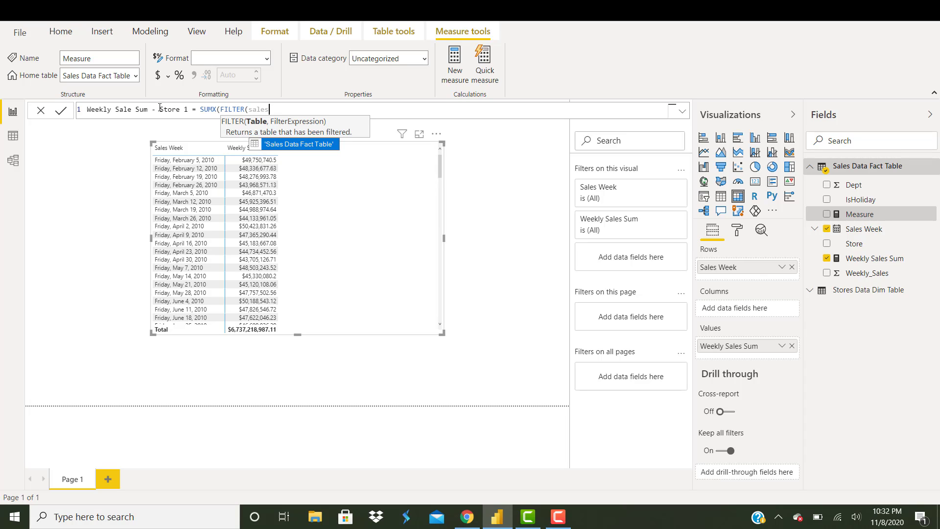
key("Tab")
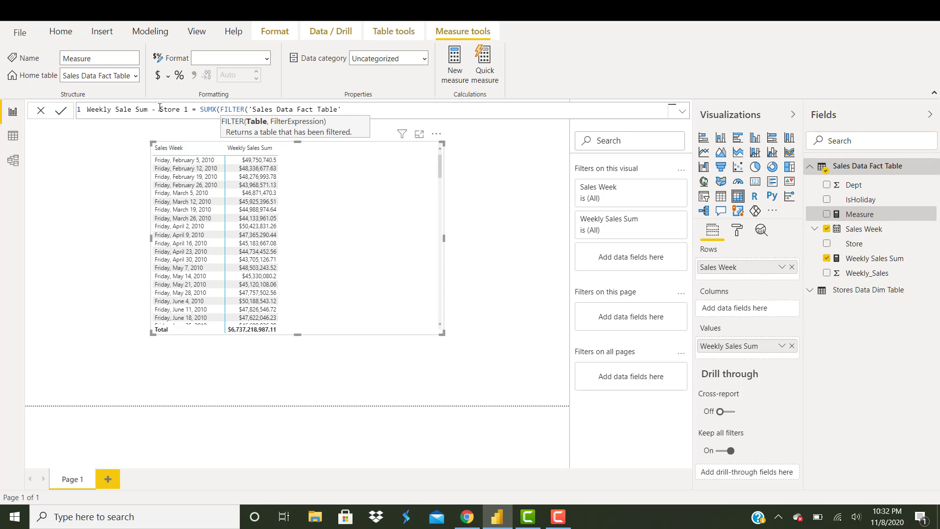
type(",")
type("stor")
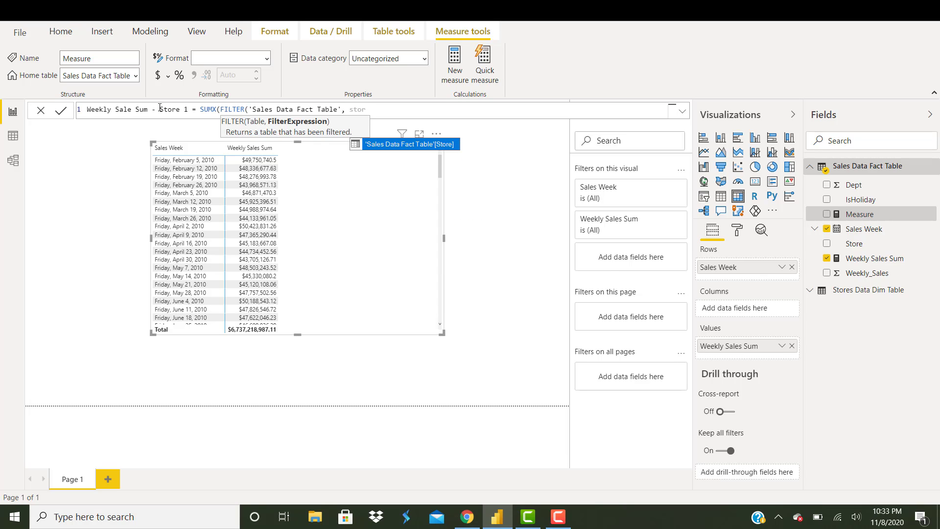
key("Tab")
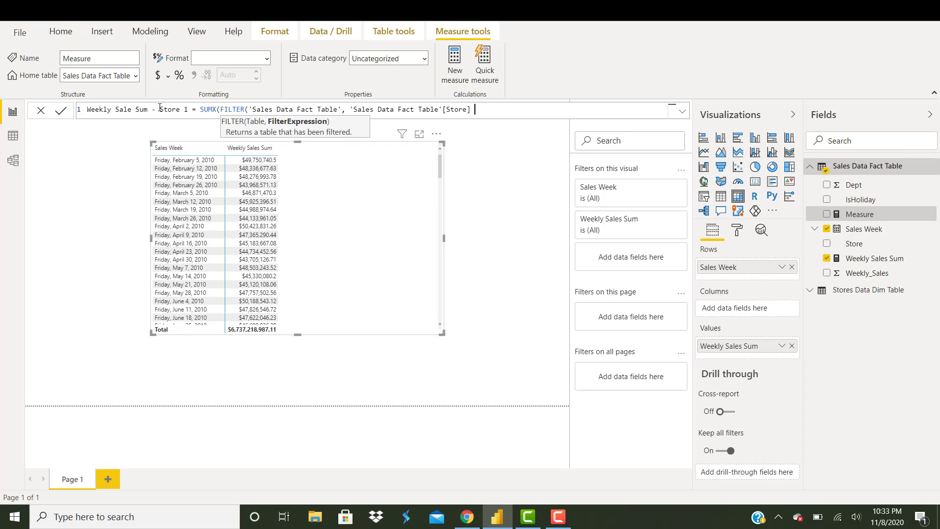
type("= 1),")
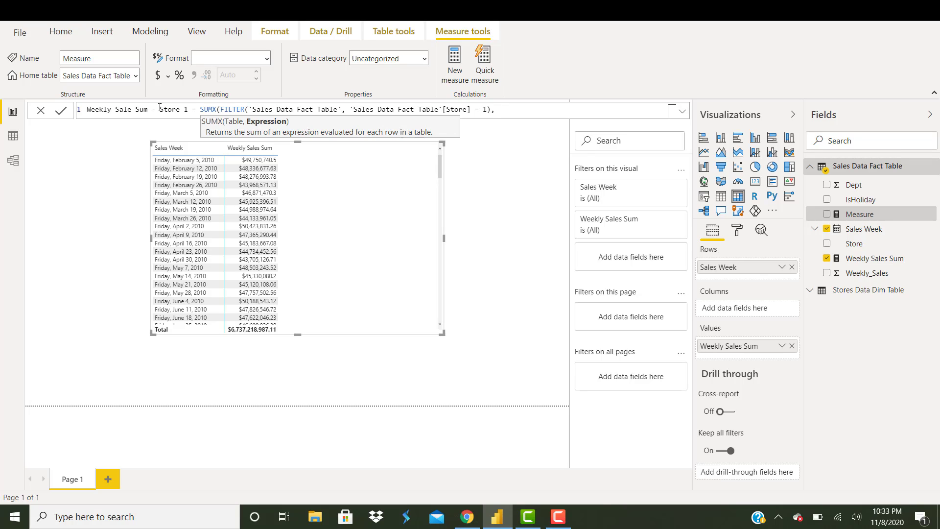
Use 'Sales Data Fact Table'[Weekly_Sales] as the SUMX expression, close the formula and commit the measure
type("weekl")
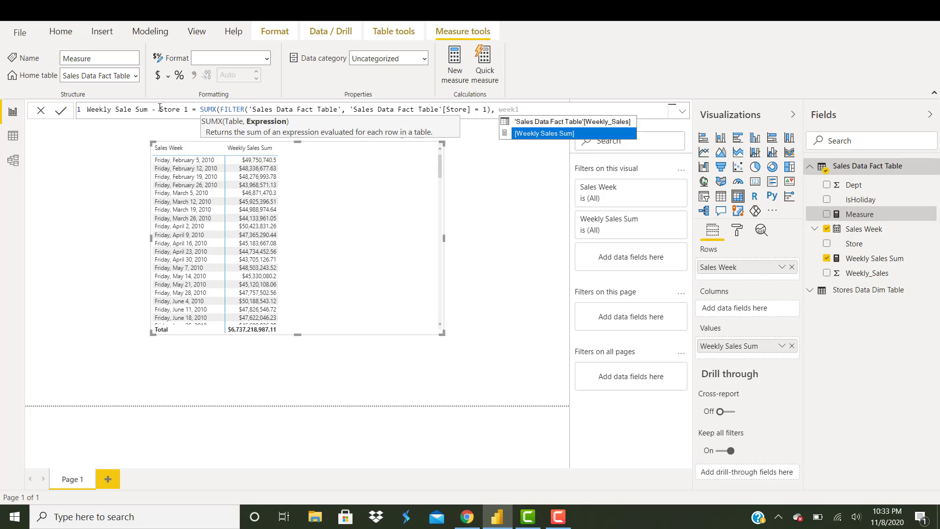
key("Up")
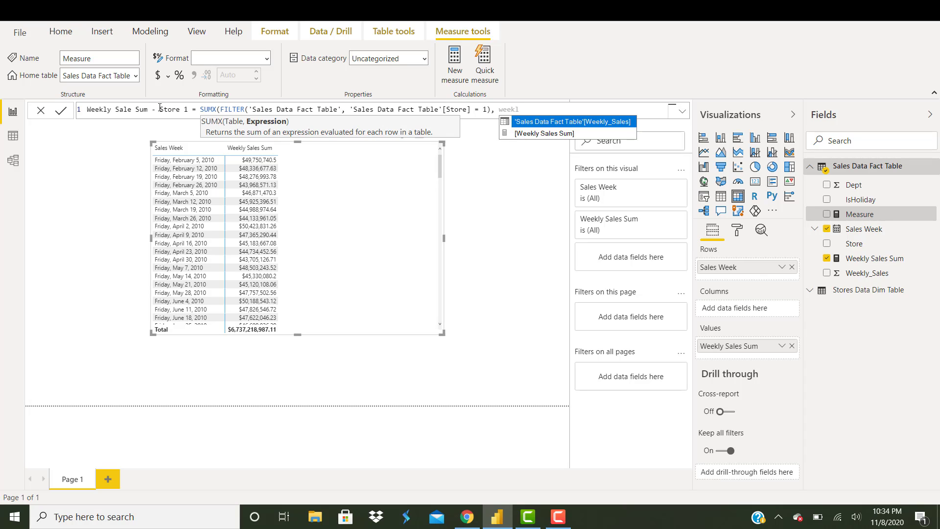
key("Tab")
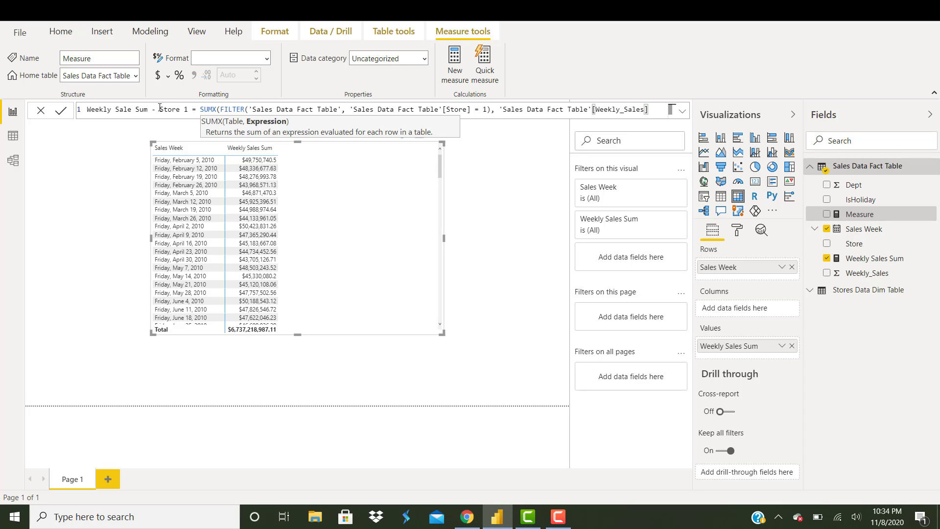
type(")")
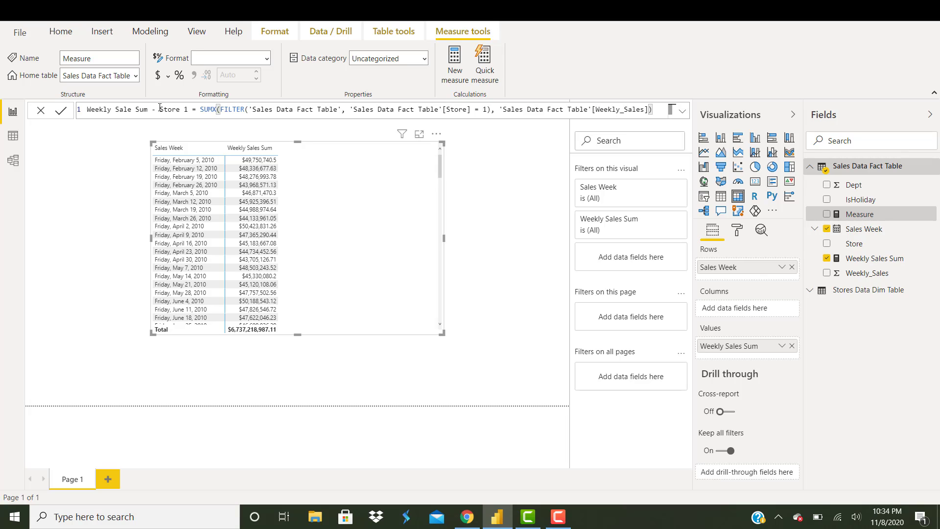
key("Return")
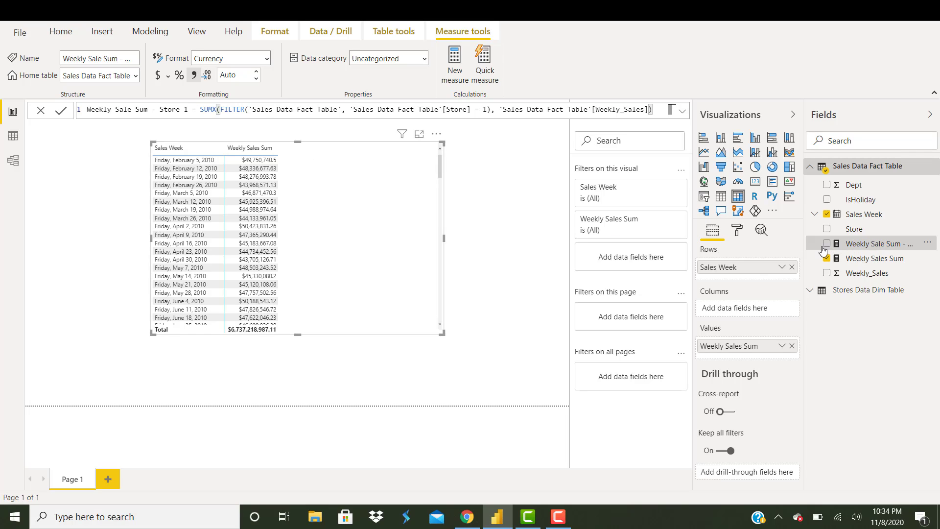
Add the Weekly Sale Sum - Store 1 measure to the matrix values and compare the formulas of both measures
left_click_drag(823, 251, 752, 357)
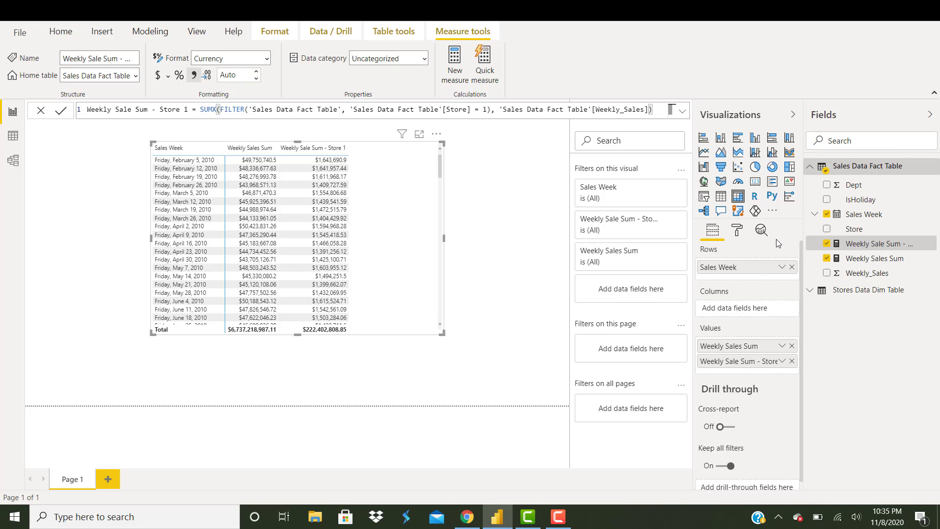
left_click(885, 263)
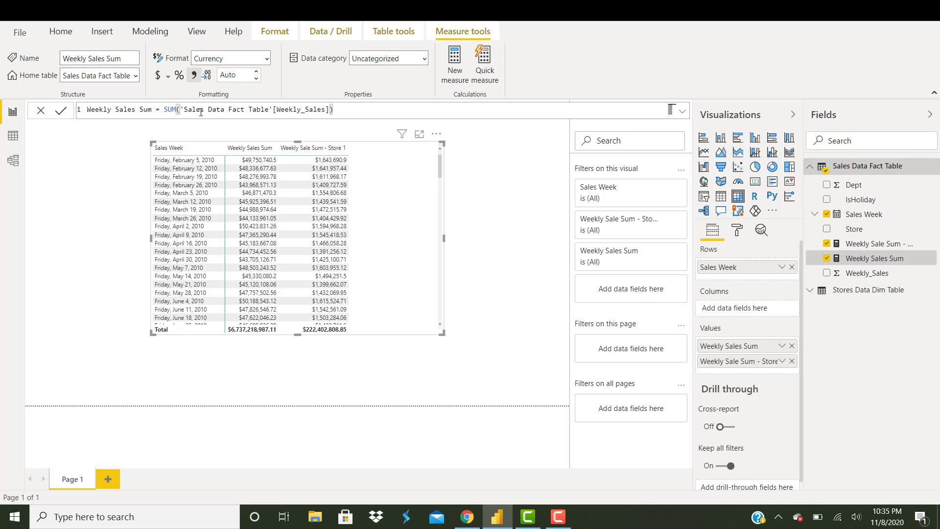
left_click(880, 245)
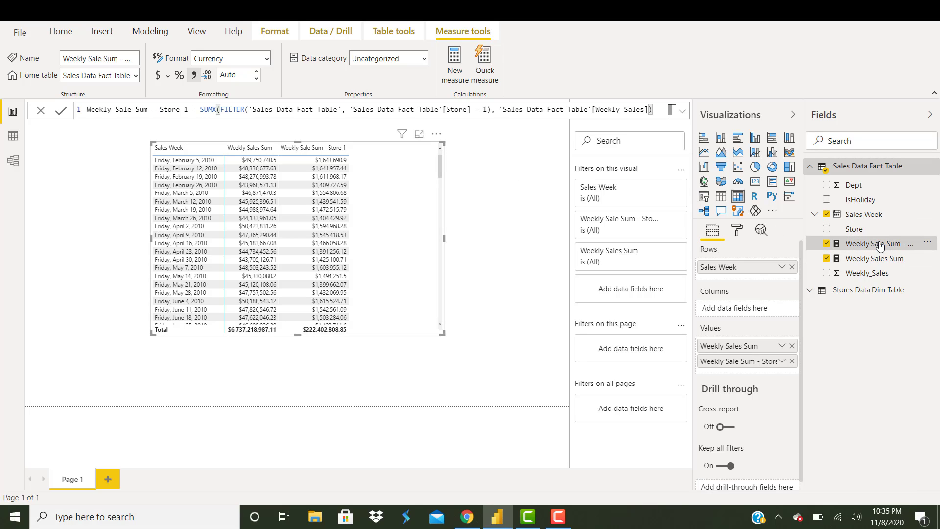